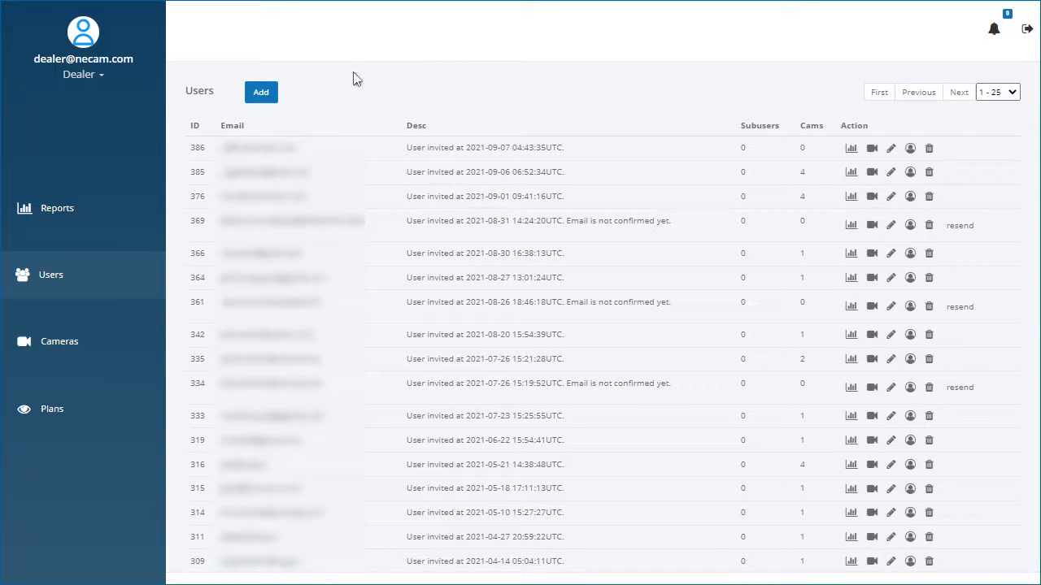
Step: Start a new user and enter the customer's full name, e-mail address and account manager's name
{"action": "left_click", "coordinate": [261, 93]}
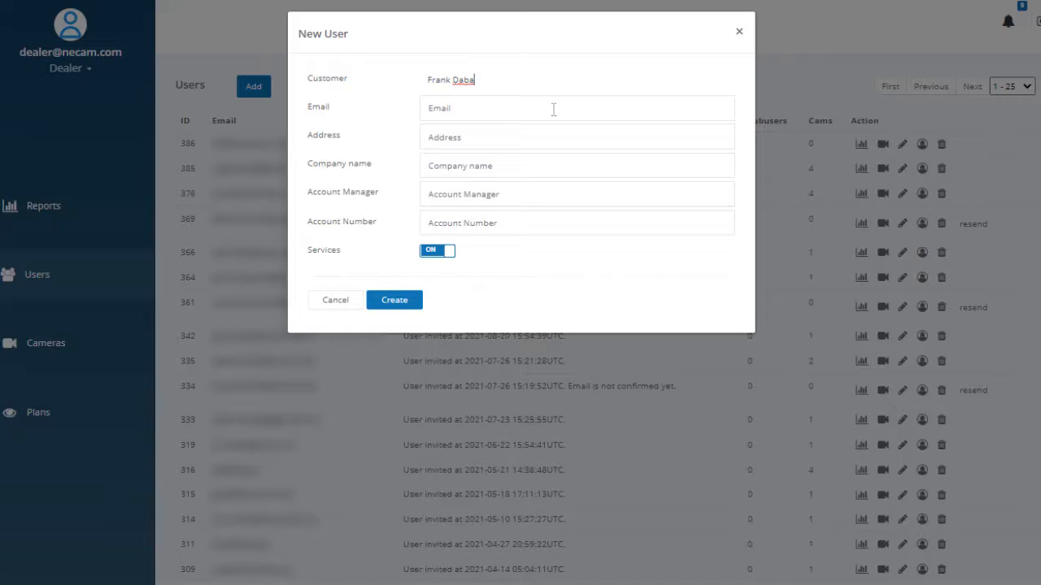
{"action": "left_click", "coordinate": [553, 109]}
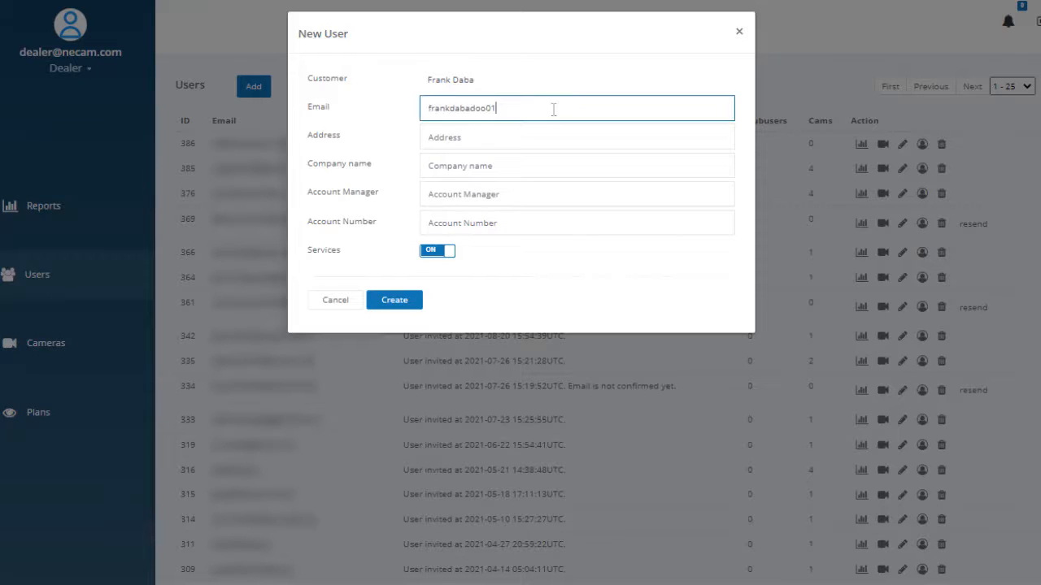
{"action": "left_click", "coordinate": [519, 195]}
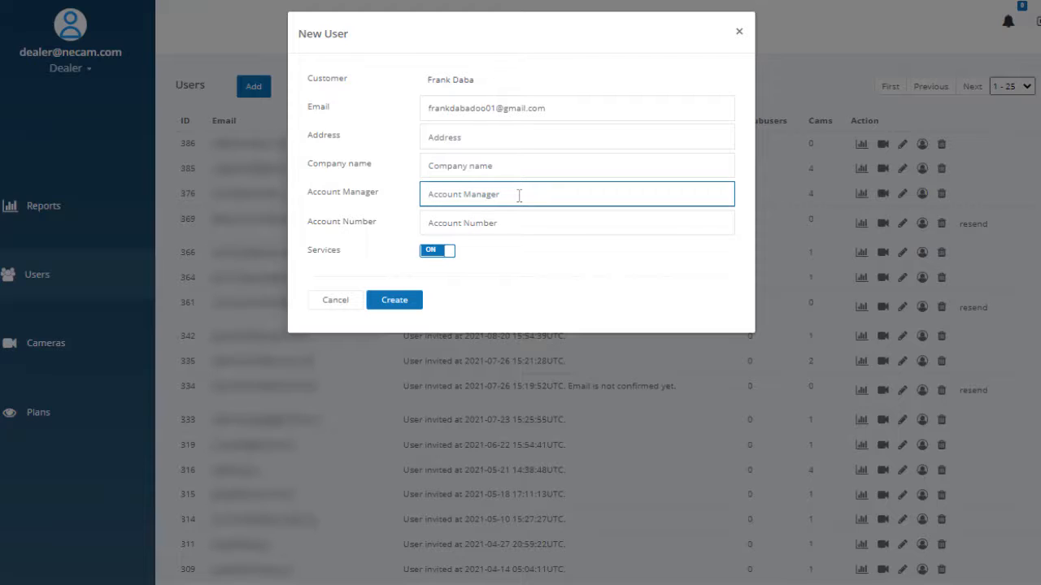
Step: Enter the customer's account number, create the user, and acknowledge the mail-sent notice
{"action": "left_click", "coordinate": [503, 224]}
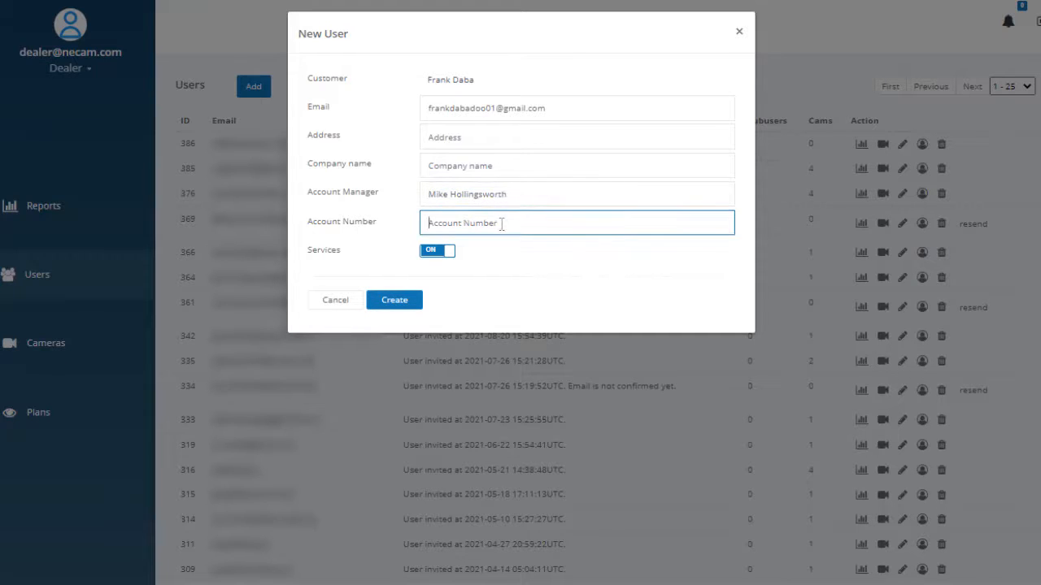
{"action": "left_click", "coordinate": [415, 300]}
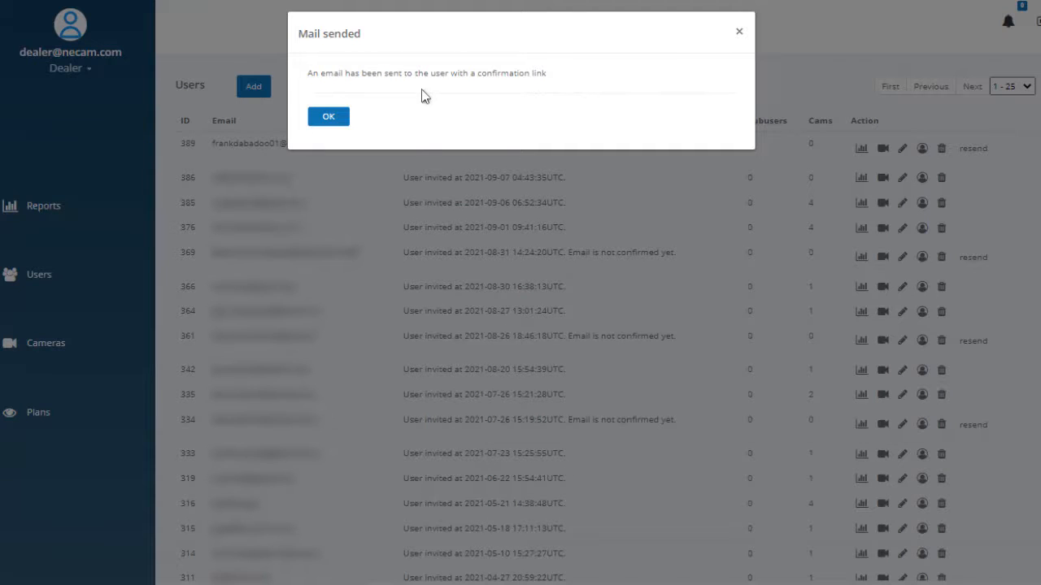
{"action": "left_click", "coordinate": [329, 117]}
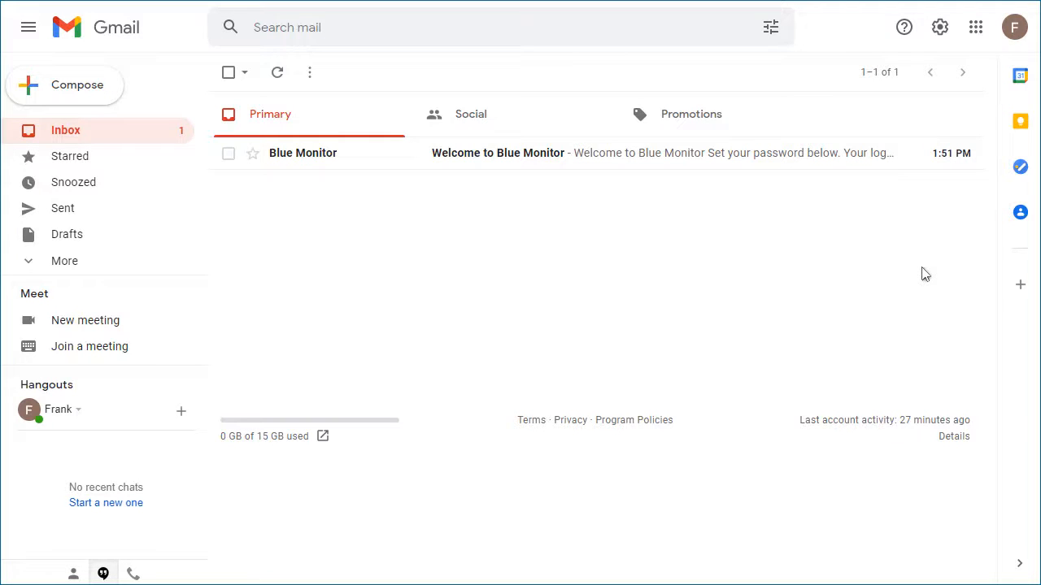
Step: Open the 'Welcome to Blue Monitor' email and follow its Set Password link
{"action": "left_click", "coordinate": [481, 158]}
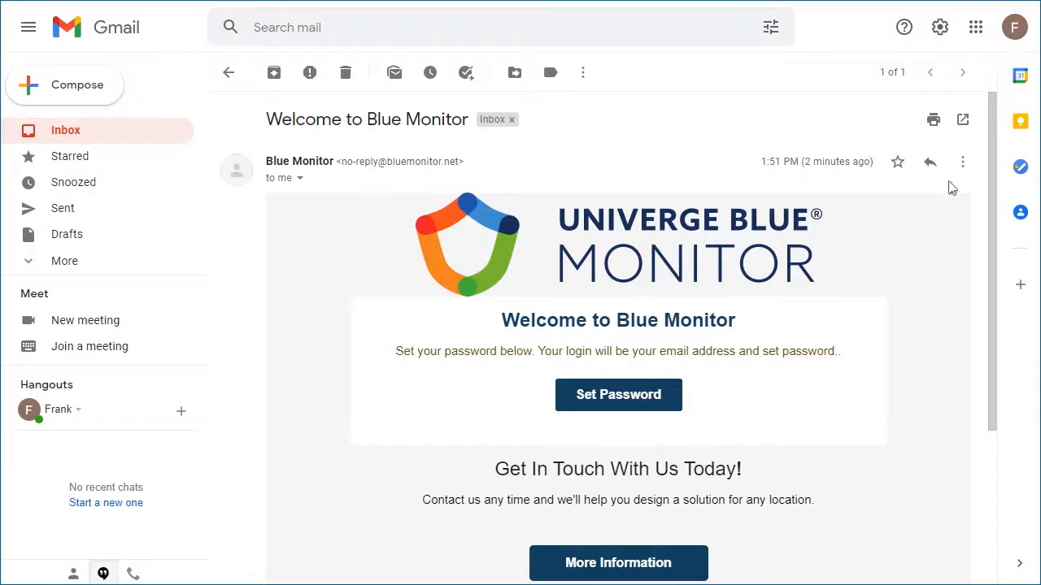
{"action": "scroll", "coordinate": [982, 189], "scroll_direction": "down", "scroll_amount": 1}
{"action": "mouse_move", "coordinate": [981, 188]}
{"action": "left_mouse_down"}
{"action": "mouse_move", "coordinate": [987, 353]}
{"action": "mouse_move", "coordinate": [987, 173]}
{"action": "left_mouse_up"}
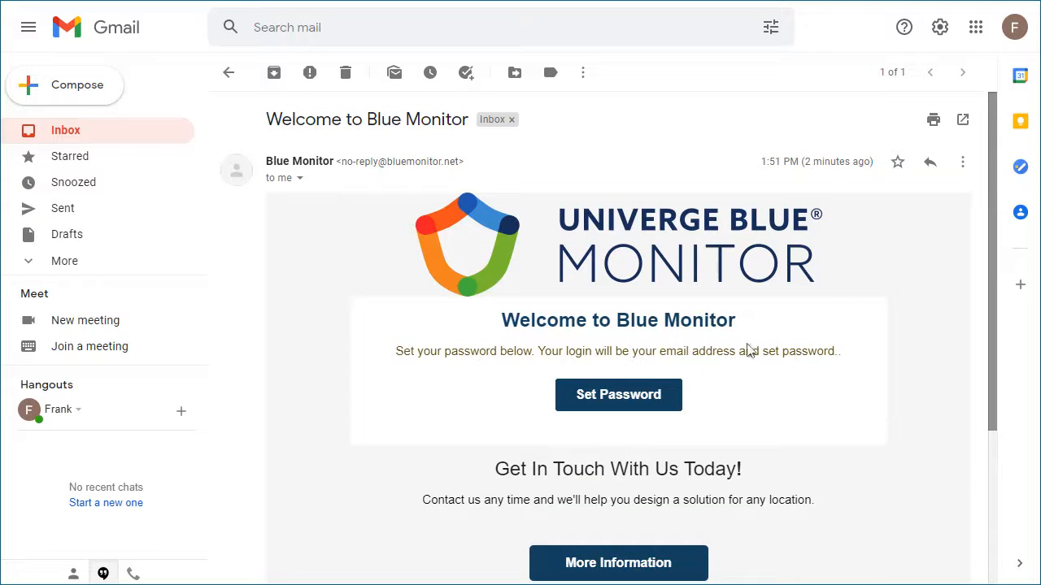
{"action": "left_click", "coordinate": [683, 398]}
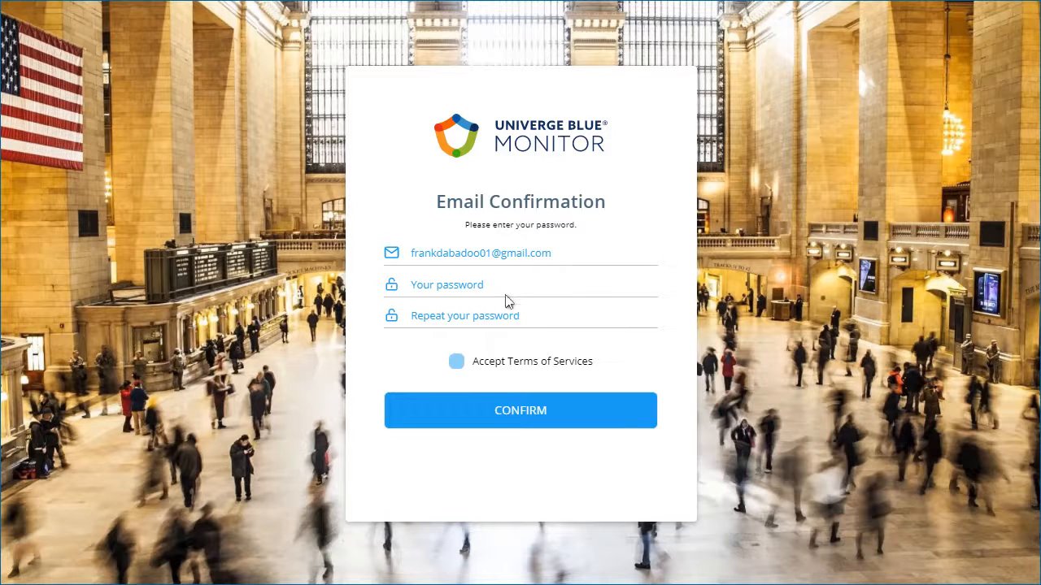
Step: Enter the new password twice, accept the Terms of Services, and confirm
{"action": "left_click", "coordinate": [494, 287]}
{"action": "type", "text": "**********"}
{"action": "left_click", "coordinate": [524, 314]}
{"action": "type", "text": "**********"}
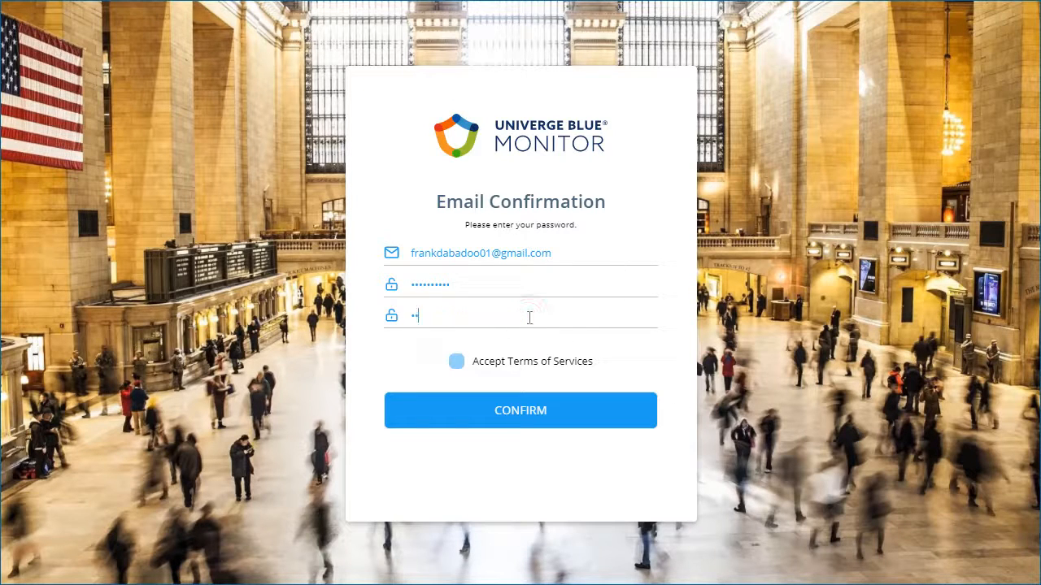
{"action": "left_click", "coordinate": [458, 363]}
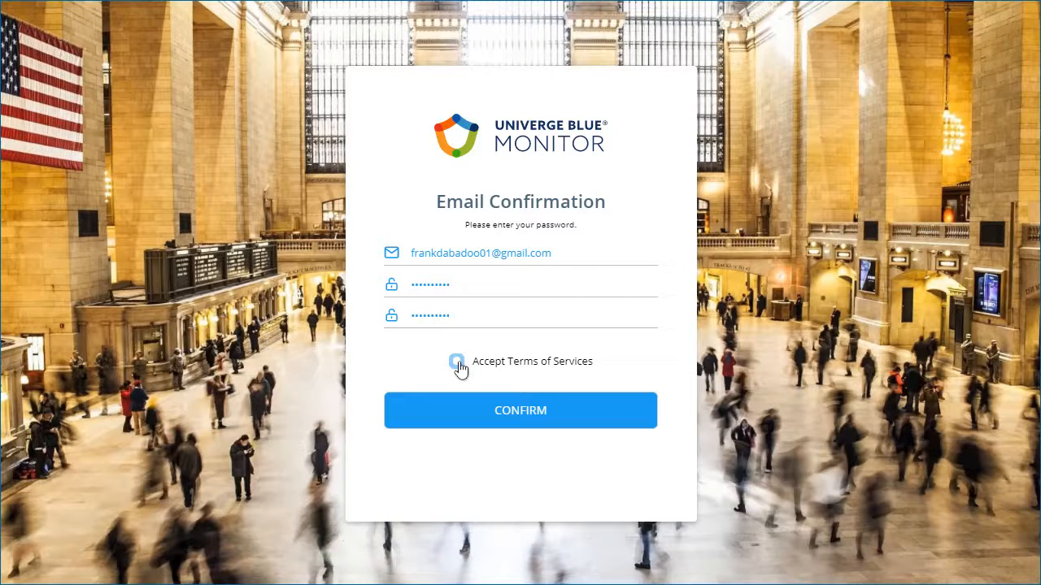
{"action": "left_click", "coordinate": [485, 415]}
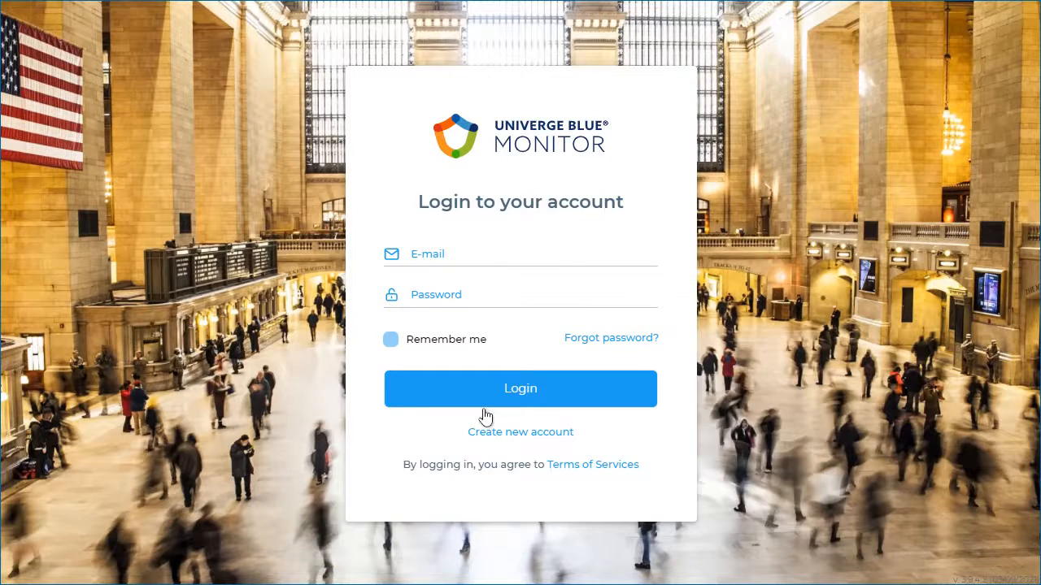
Step: Log in as the new user with their e-mail address and the new password
{"action": "left_click", "coordinate": [455, 258]}
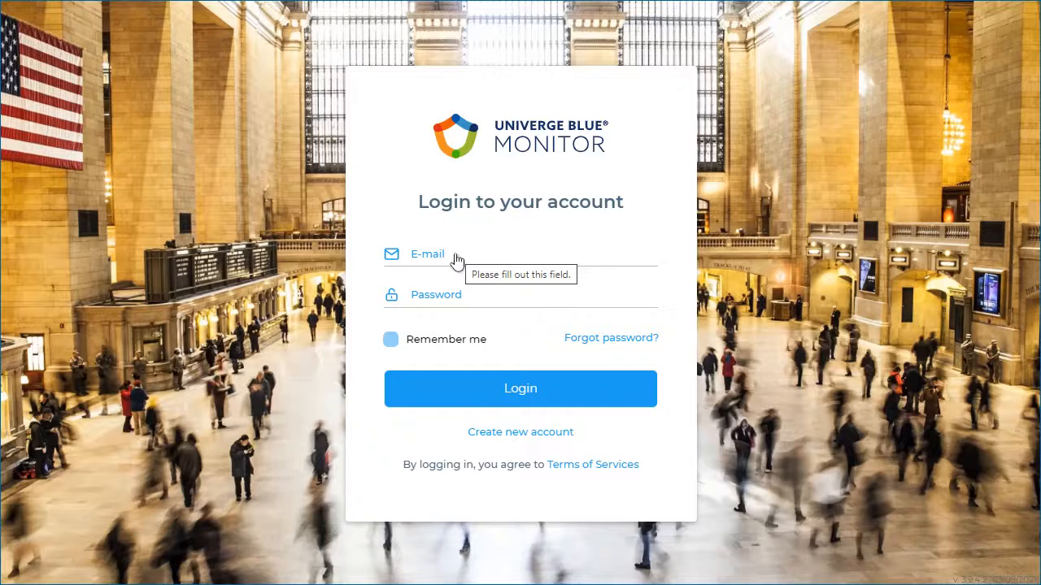
{"action": "left_click", "coordinate": [475, 308]}
{"action": "type", "text": "**********"}
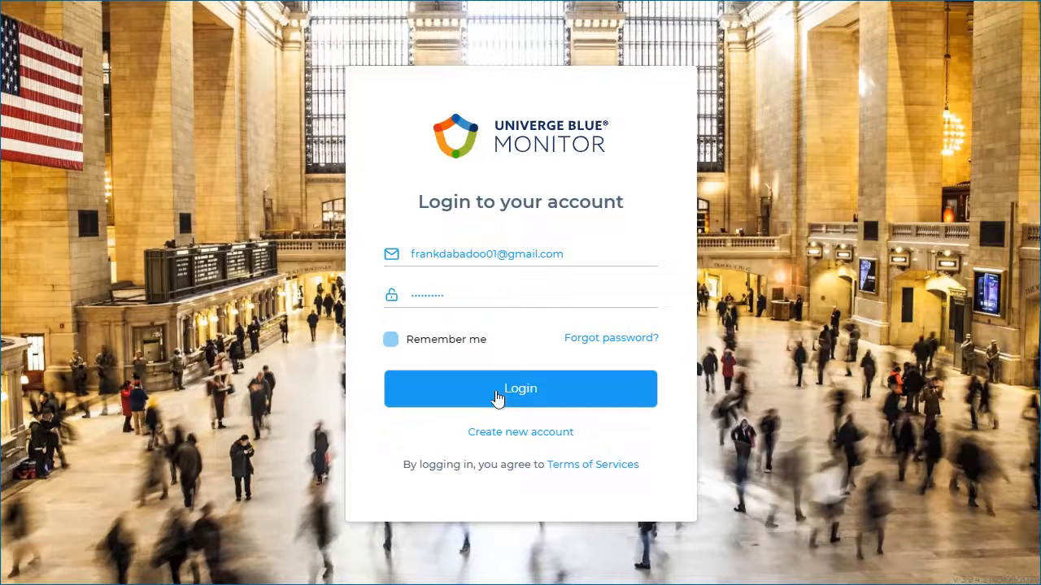
{"action": "left_click", "coordinate": [497, 397]}
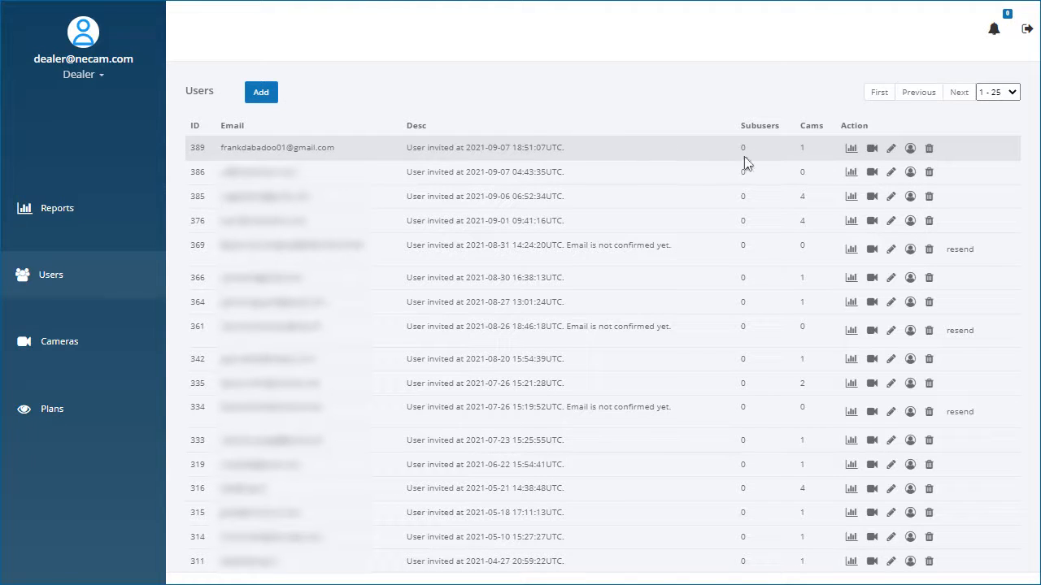
{"action": "left_click", "coordinate": [850, 152]}
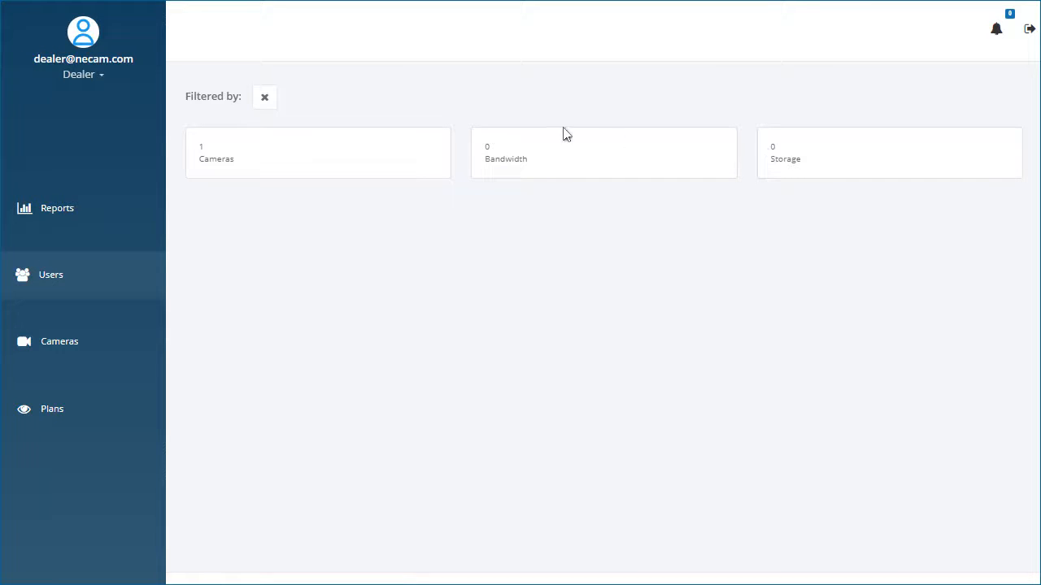
{"action": "left_click", "coordinate": [267, 102]}
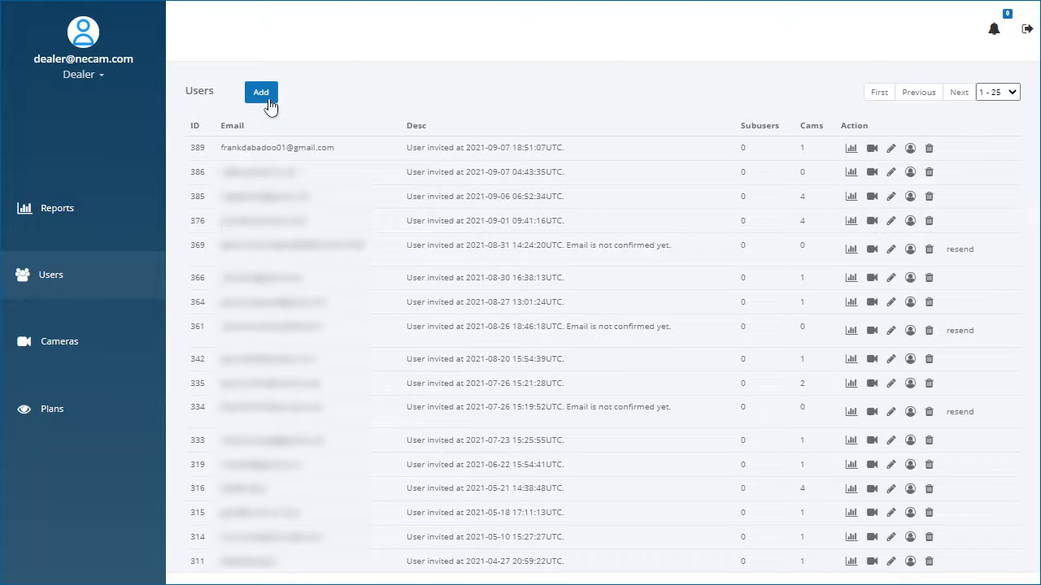
{"action": "left_click", "coordinate": [872, 149]}
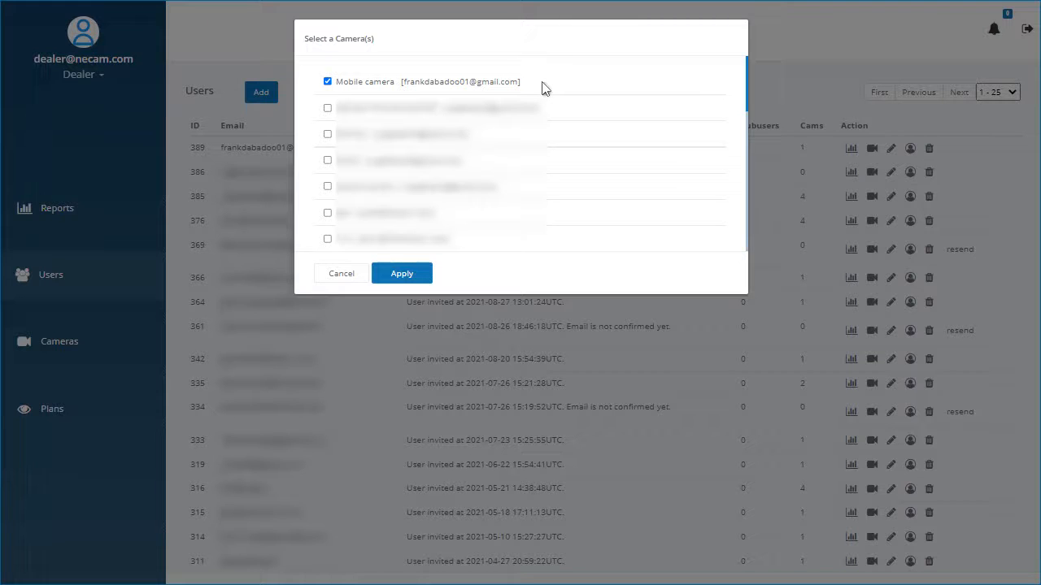
{"action": "mouse_move", "coordinate": [746, 89]}
{"action": "left_mouse_down"}
{"action": "mouse_move", "coordinate": [744, 194]}
{"action": "mouse_move", "coordinate": [753, 87]}
{"action": "left_mouse_up"}
{"action": "left_click", "coordinate": [341, 274]}
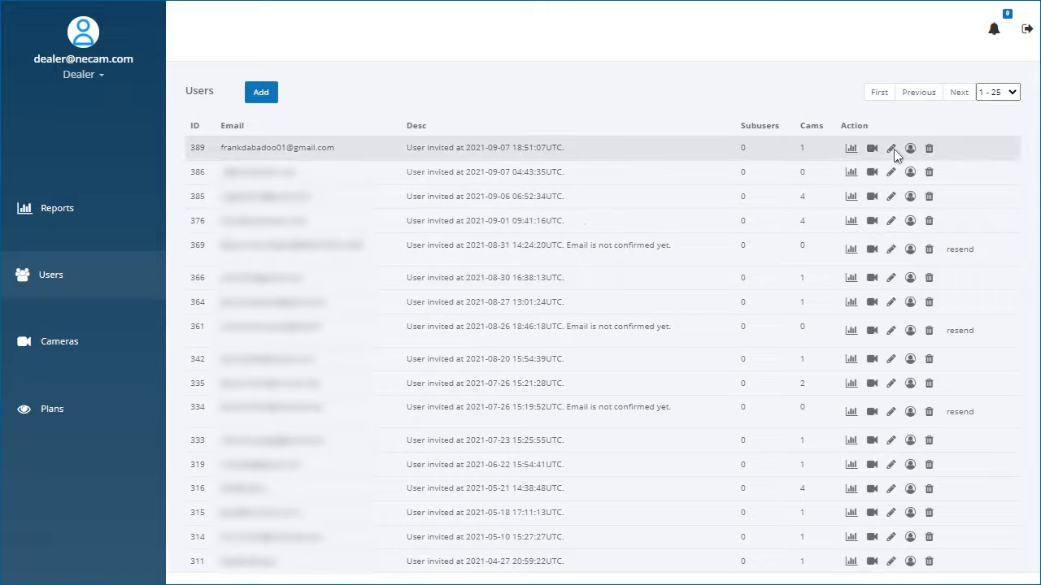
{"action": "left_click", "coordinate": [892, 149]}
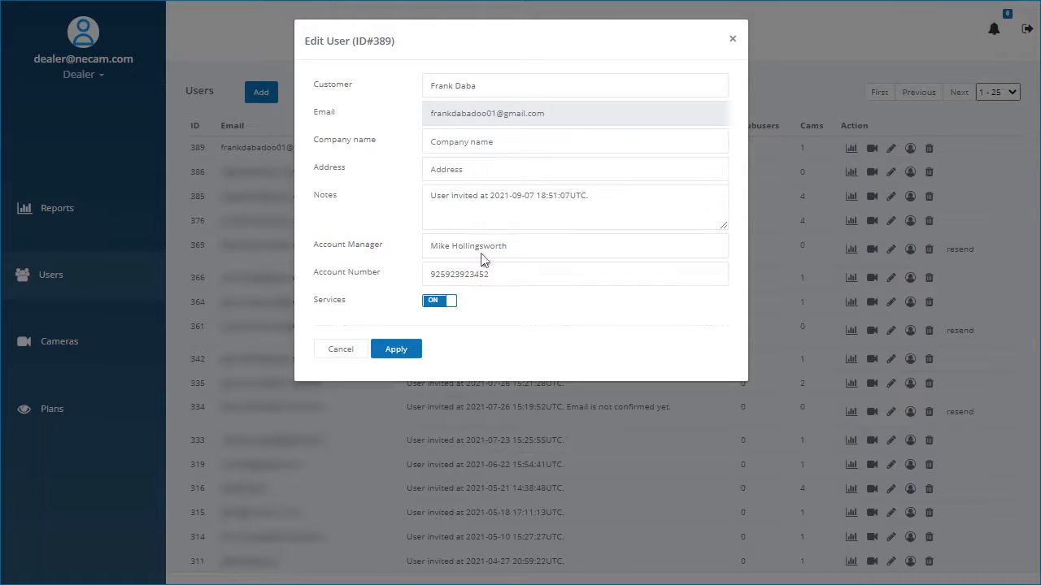
{"action": "left_click", "coordinate": [454, 304]}
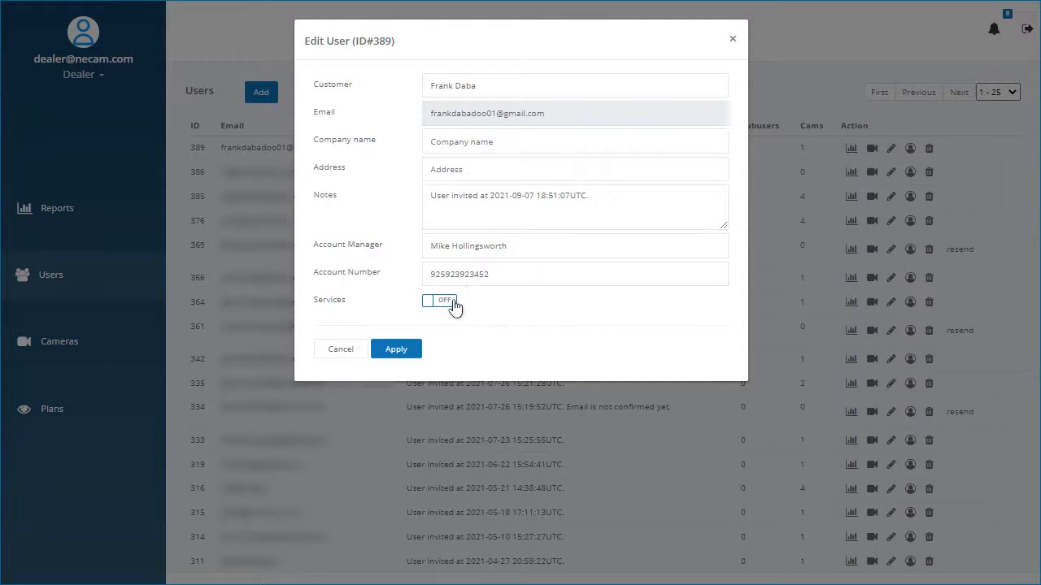
{"action": "left_click", "coordinate": [452, 309]}
{"action": "left_click", "coordinate": [337, 350]}
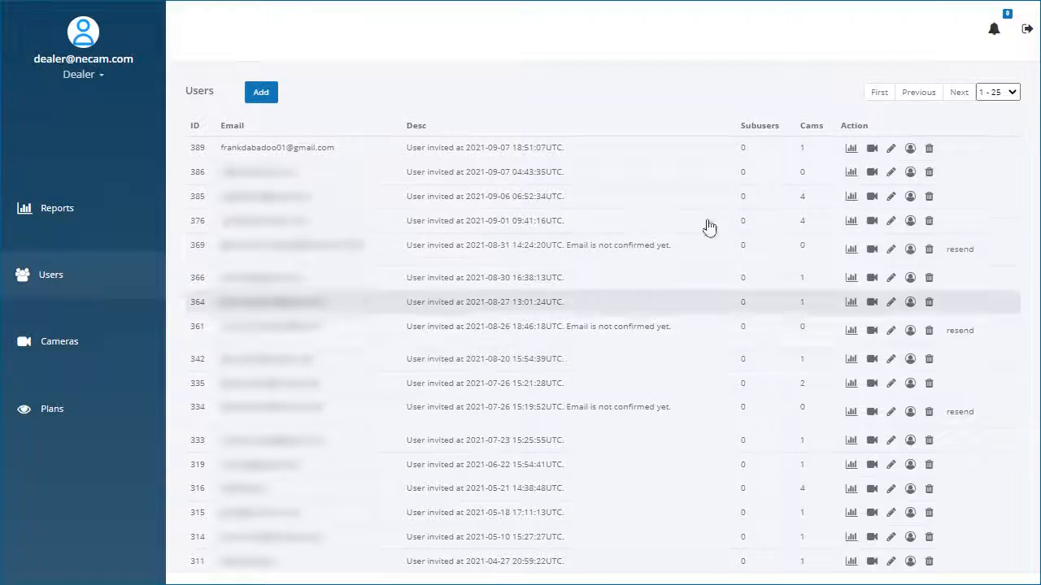
{"action": "left_click", "coordinate": [910, 151]}
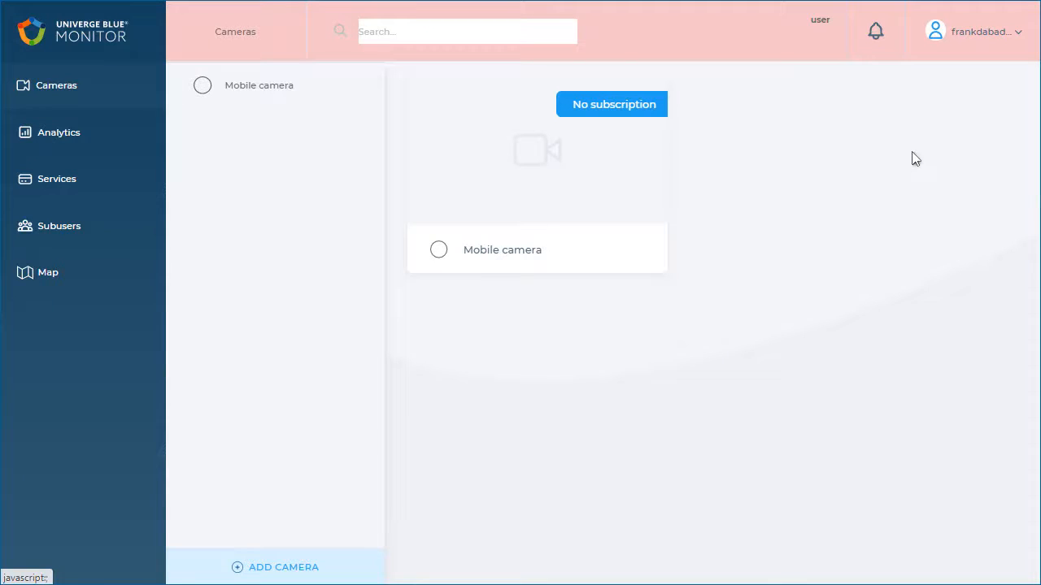
{"action": "left_click", "coordinate": [146, 84]}
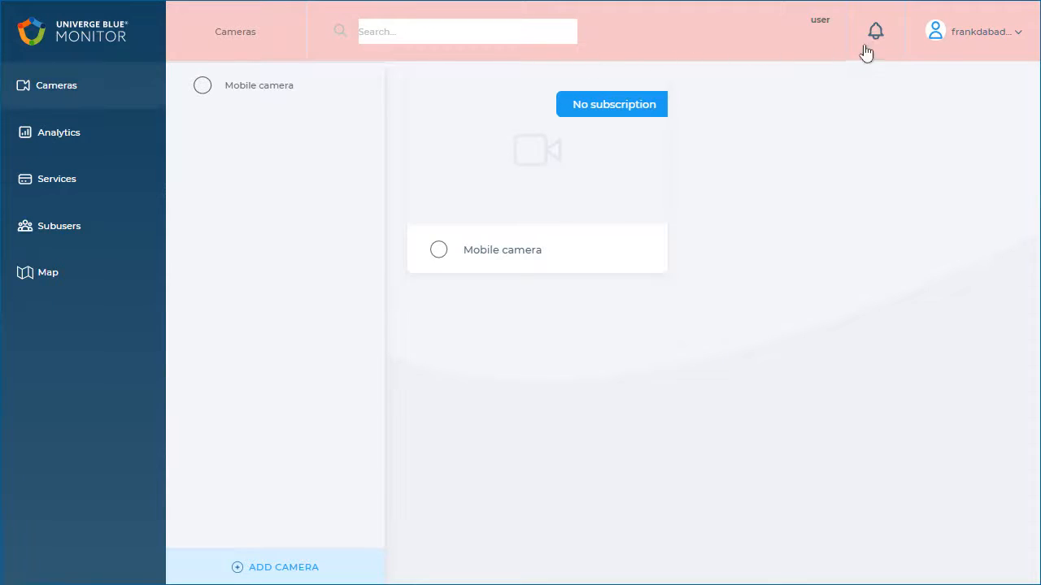
{"action": "left_click", "coordinate": [1016, 45]}
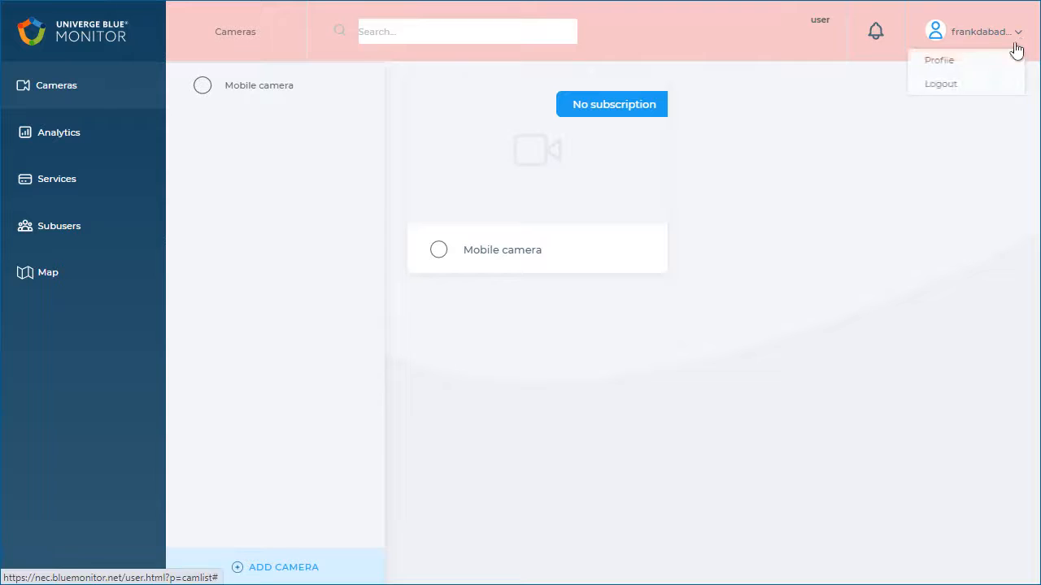
{"action": "left_click", "coordinate": [963, 88]}
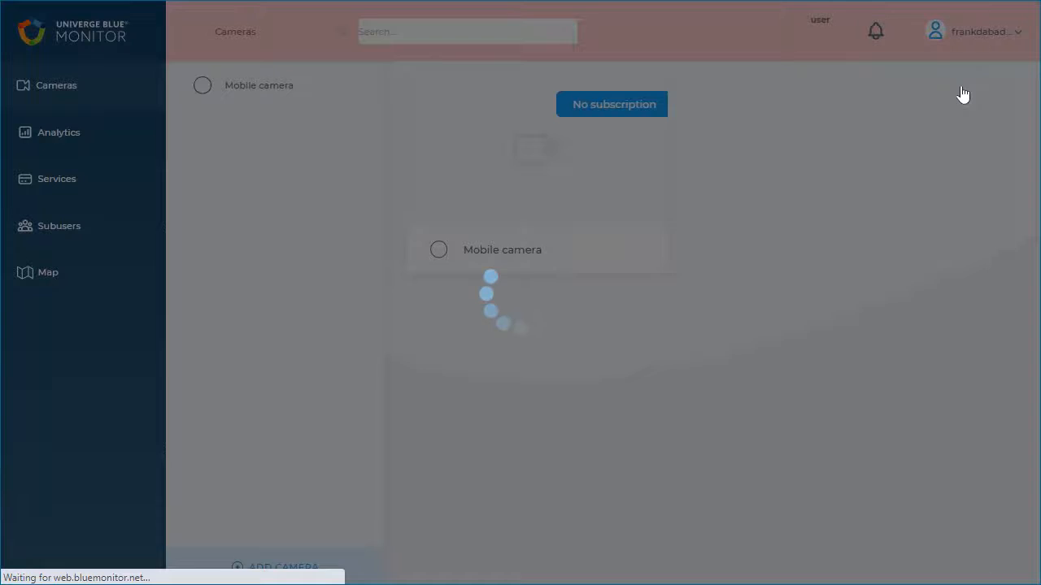